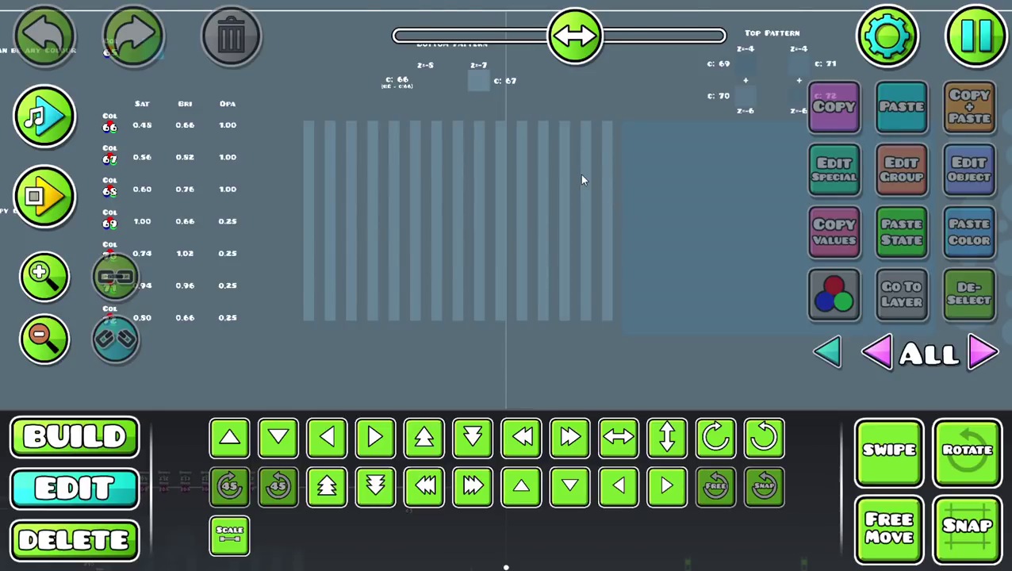
- Zoom around the striped bottom pattern, then select and deselect its eight objects
scroll(328, 219, "up", 2)
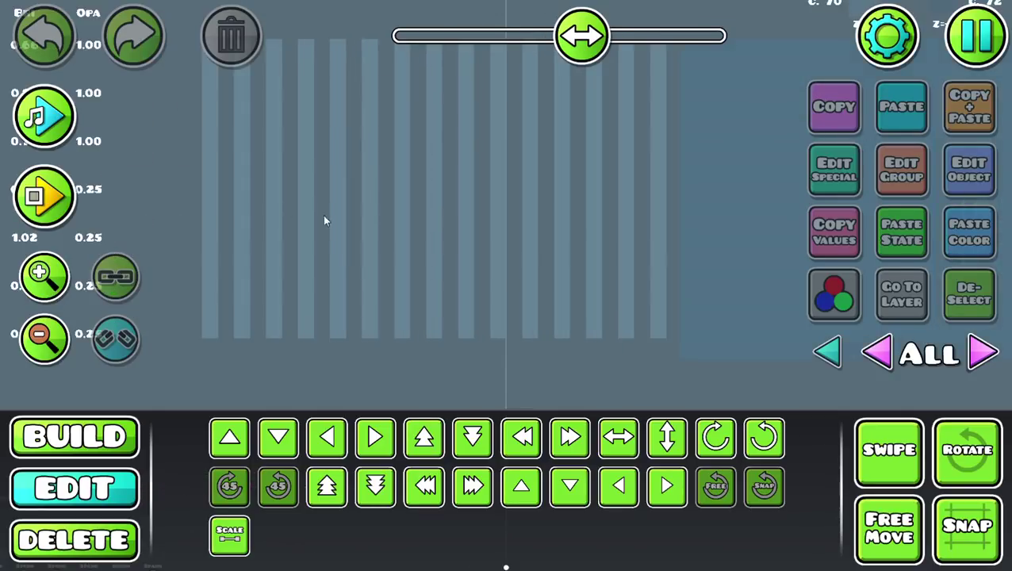
left_click_drag(327, 219, 424, 275)
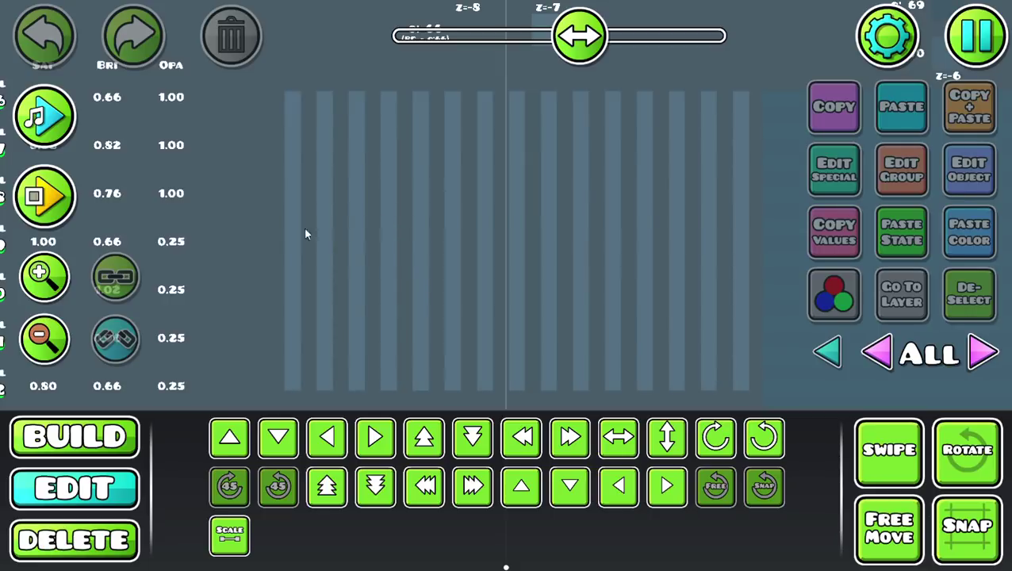
scroll(282, 255, "left", 3)
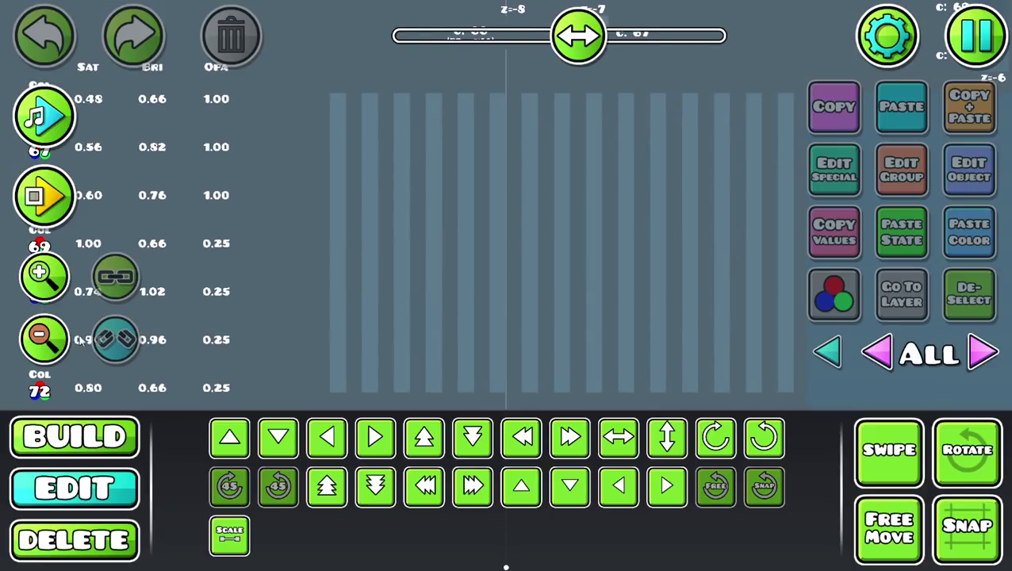
left_click(44, 337)
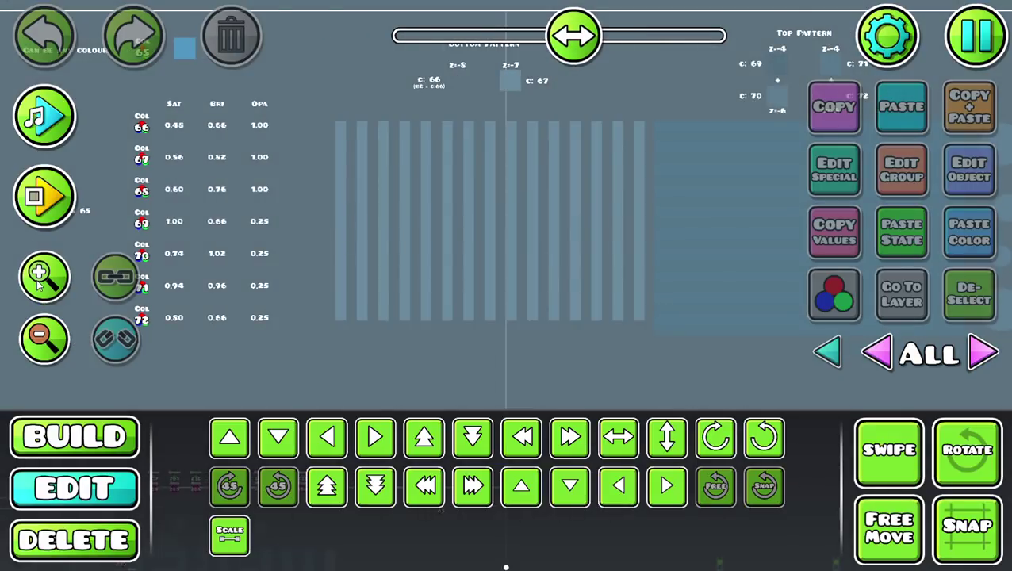
left_click(39, 285)
left_click(44, 338)
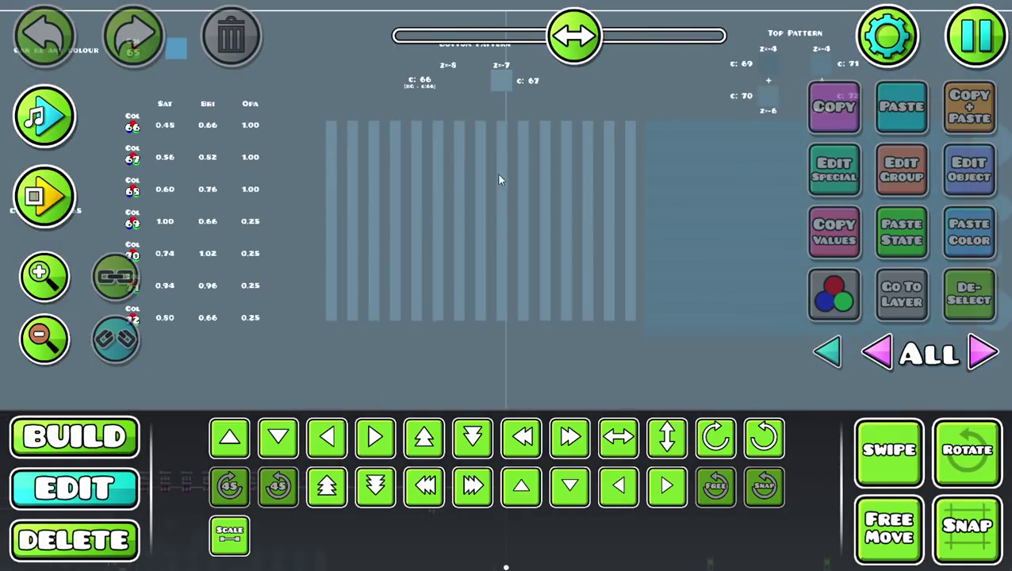
left_click(64, 270)
left_click_drag(331, 179, 390, 321)
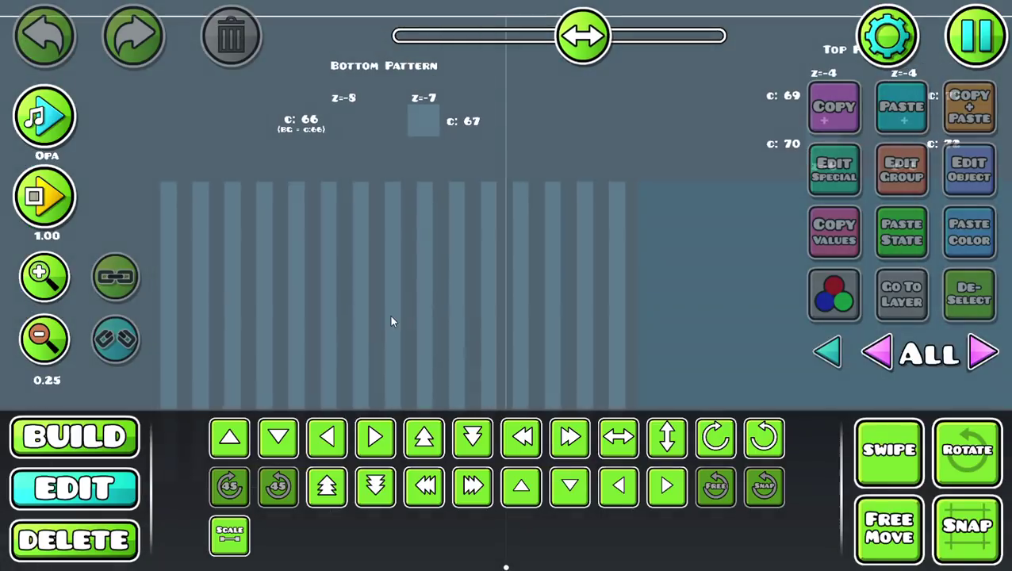
left_click_drag(482, 76, 239, 143)
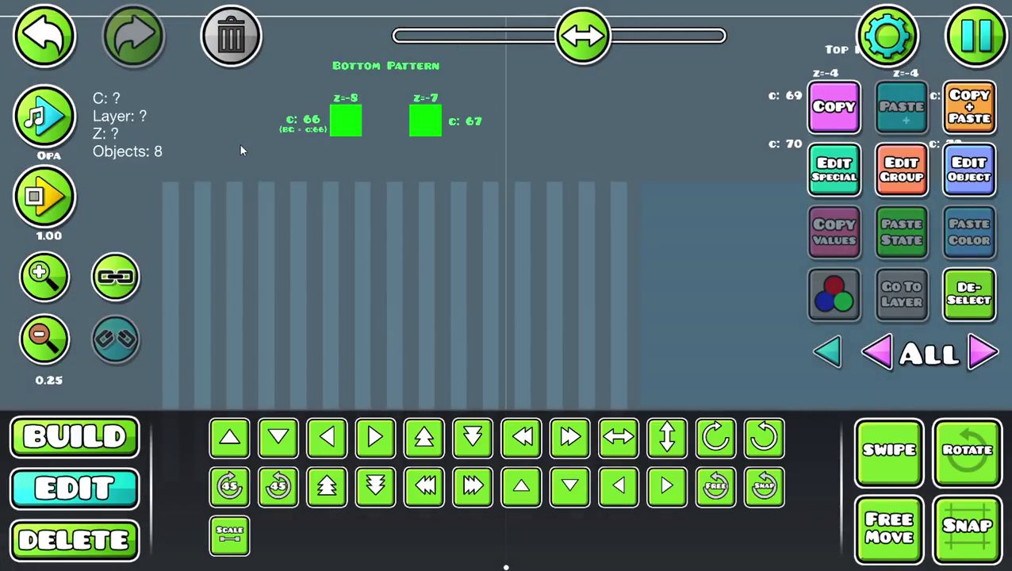
left_click(880, 252)
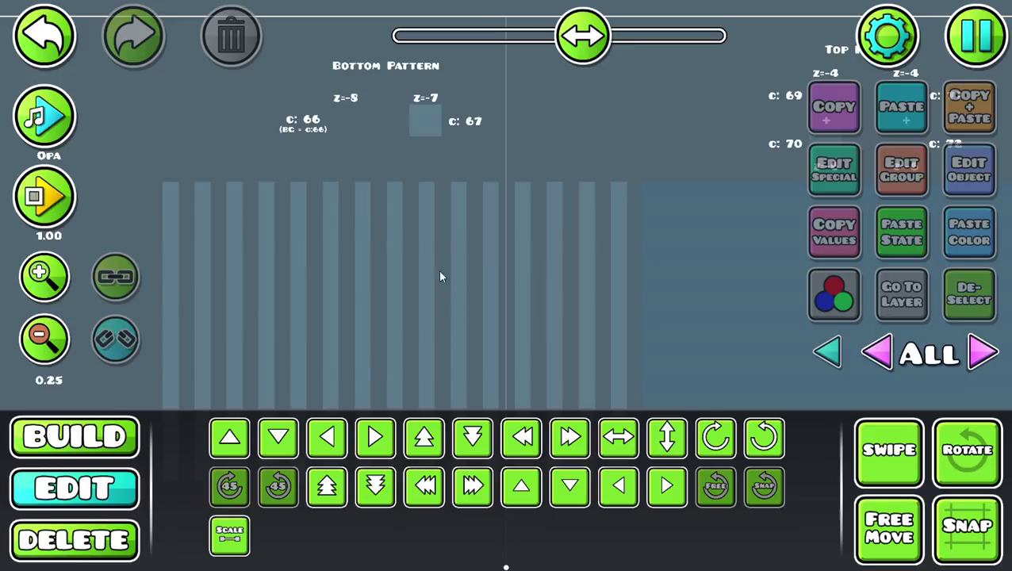
- Pan across the colour channel values to the Top Pattern blocks and test a box selection
left_click_drag(470, 274, 525, 346)
left_click_drag(329, 364, 403, 381)
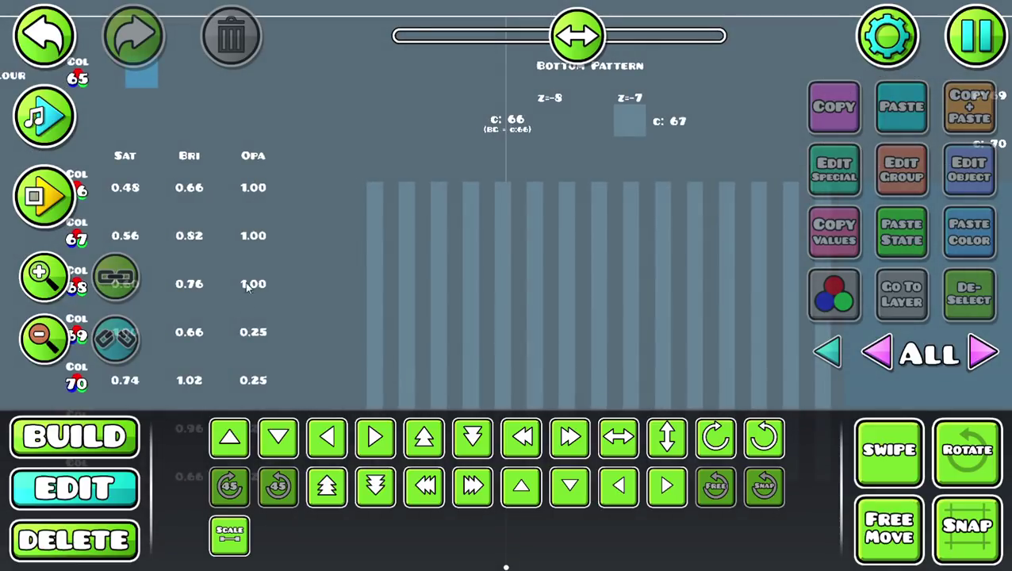
left_click_drag(244, 305, 358, 307)
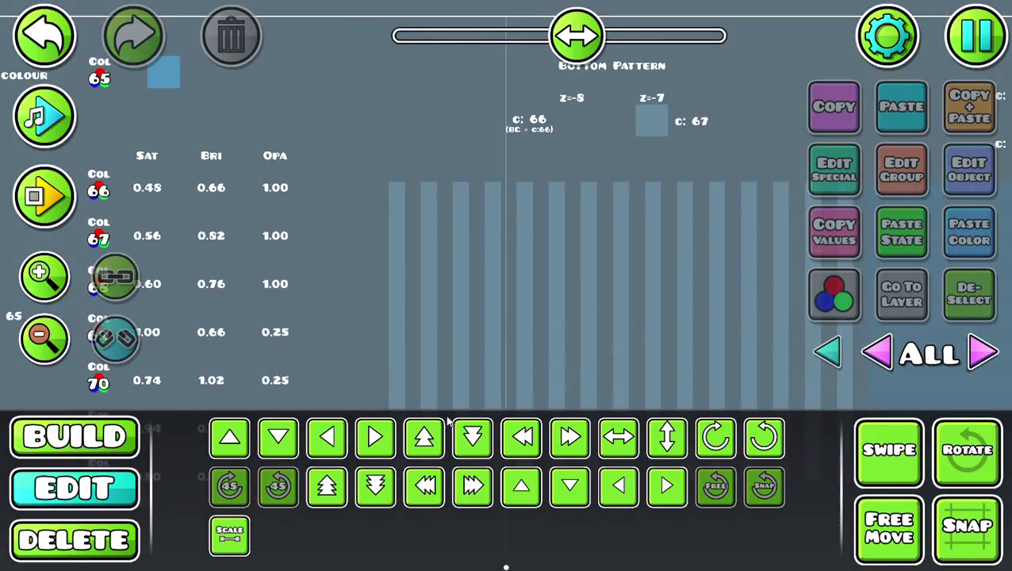
left_click_drag(602, 275, 522, 250)
left_click_drag(583, 246, 521, 247)
left_click_drag(568, 212, 418, 210)
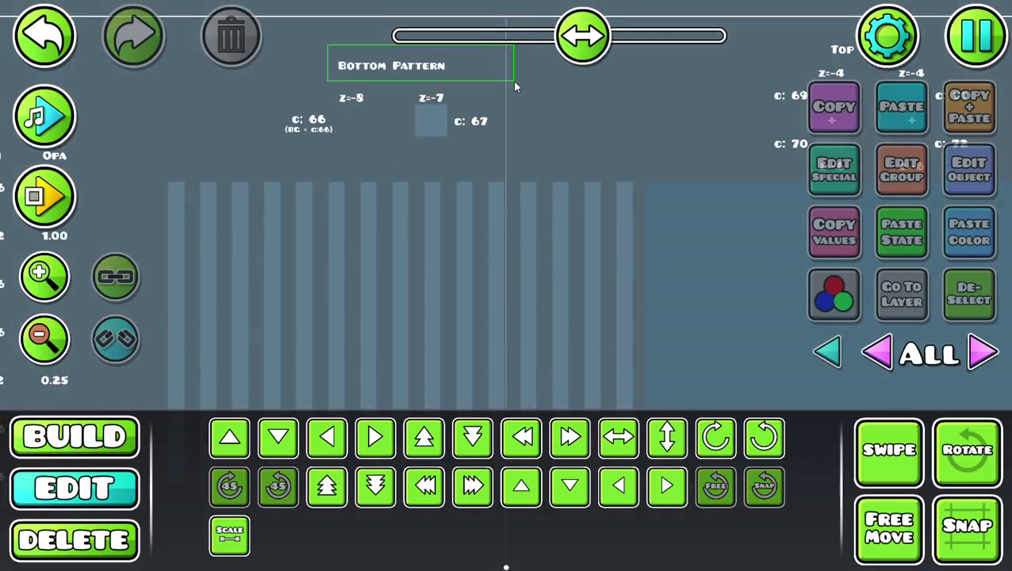
left_click_drag(679, 152, 349, 175)
scroll(559, 56, "right", 8)
left_click_drag(769, 92, 762, 79)
left_click(753, 86)
- Pan back and try a box selection at the top-left, zooming in and out
scroll(508, 294, "left", 15)
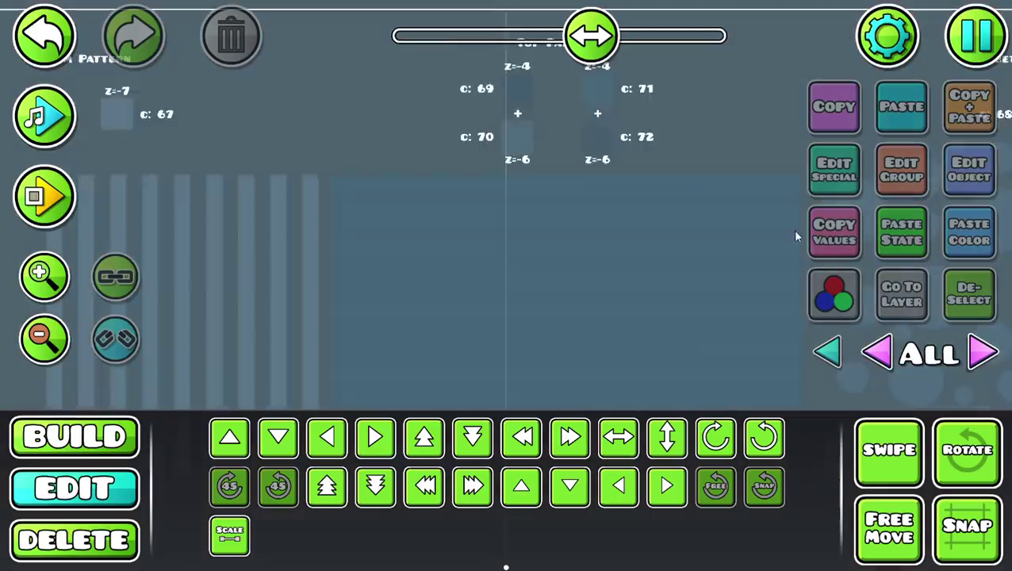
left_click_drag(443, 247, 391, 275)
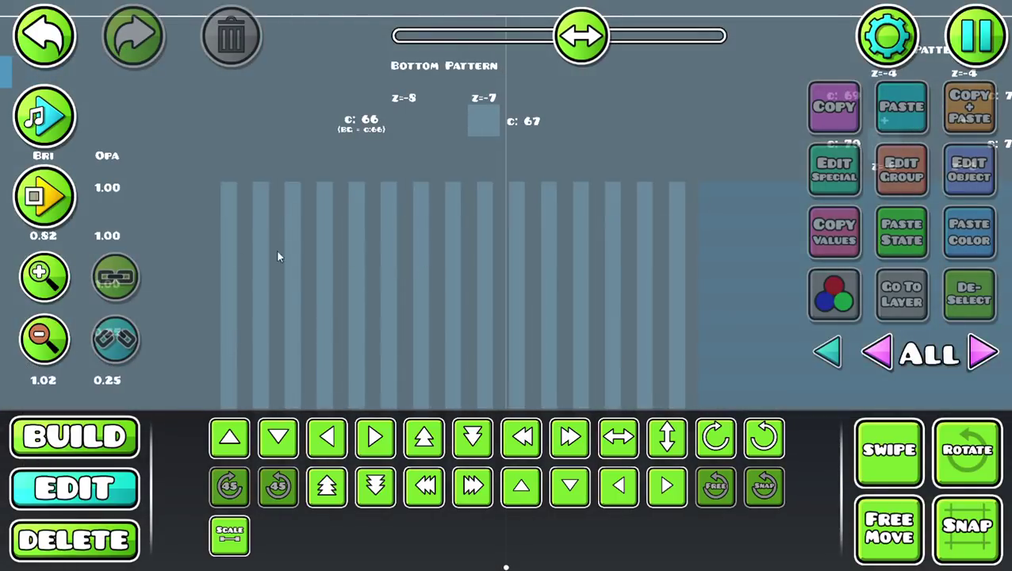
scroll(238, 222, "down", 2)
left_click_drag(208, 127, 689, 117)
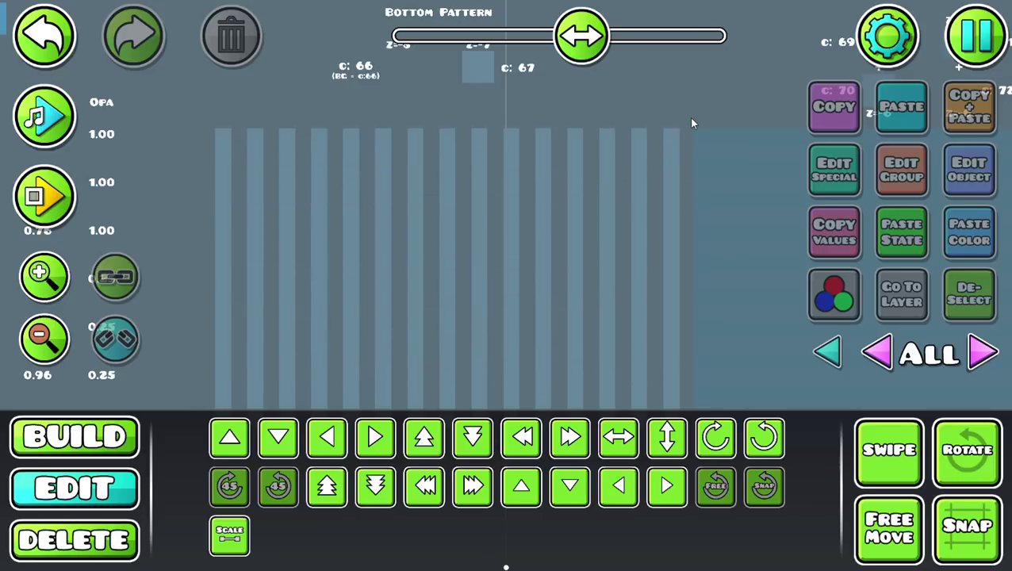
scroll(450, 228, "up", 2)
left_click(42, 281)
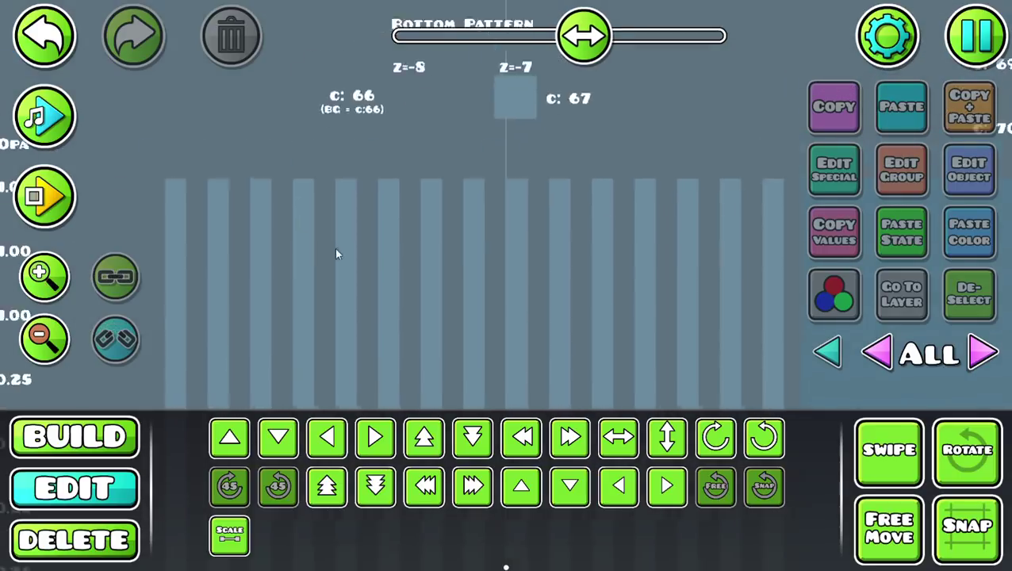
left_click(44, 337)
- Select the c: 67 pattern objects and all the bottom stripes, then deselect them
scroll(237, 230, "up", 1)
left_click(239, 230)
left_click_drag(257, 115, 696, 450)
left_click(612, 296)
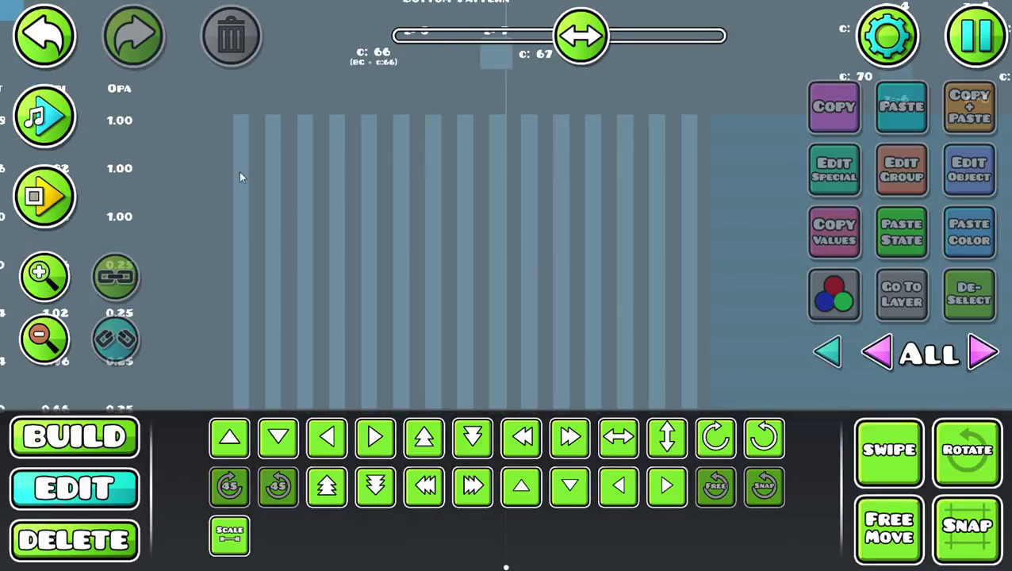
left_click(49, 266)
left_click(45, 337)
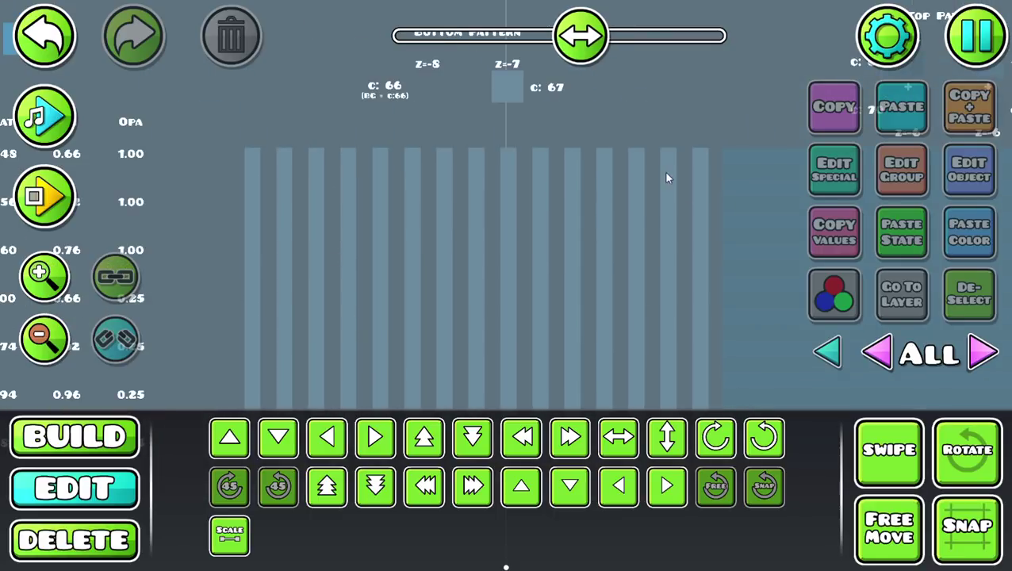
- Bring the Top Pattern into view and select the c: 69/c: 70 and c: 71/c: 72 blocks
left_click_drag(384, 193, 356, 211)
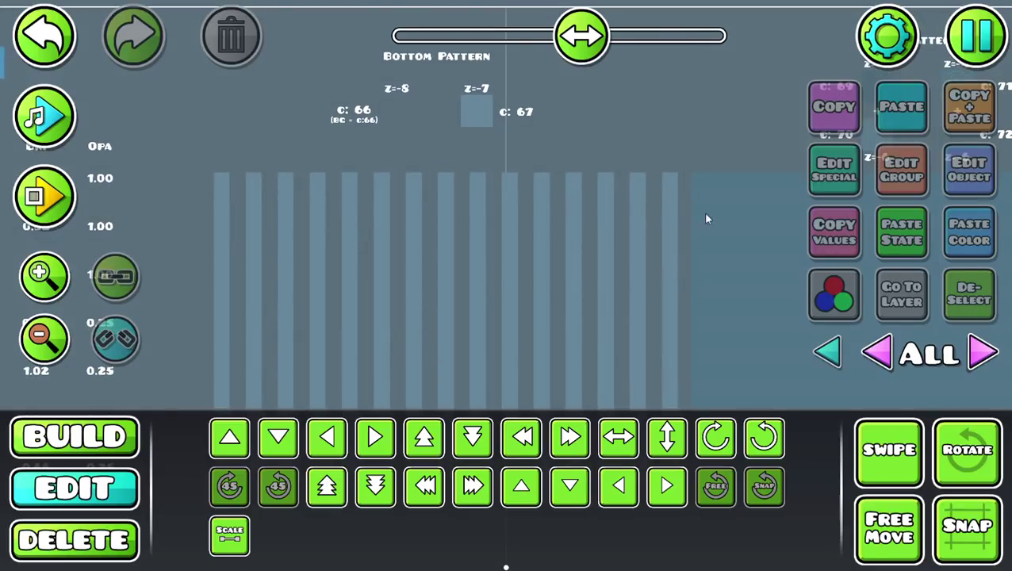
left_click_drag(698, 217, 287, 93)
left_click_drag(632, 160, 589, 195)
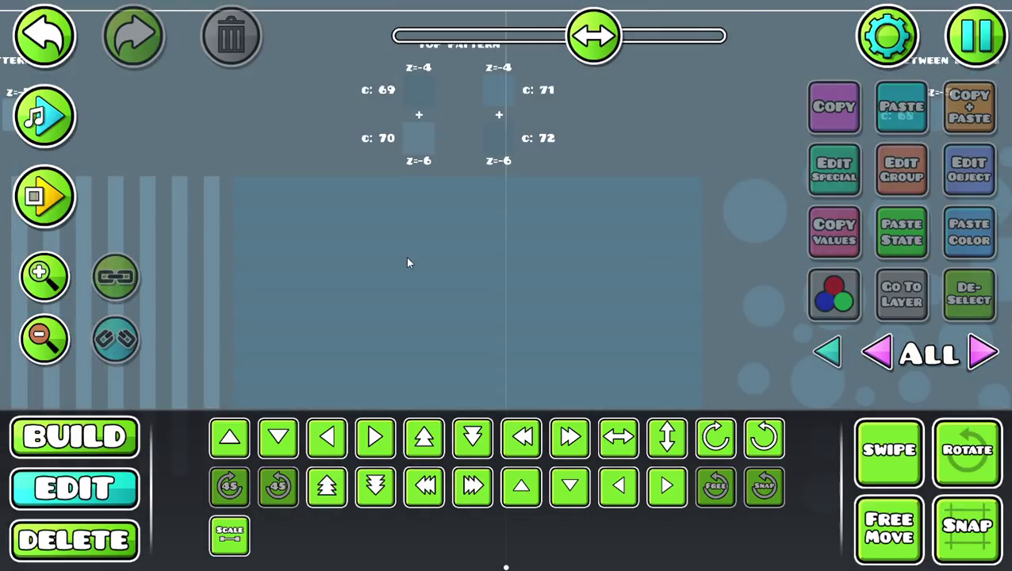
left_click(45, 272)
left_click_drag(330, 211, 348, 314)
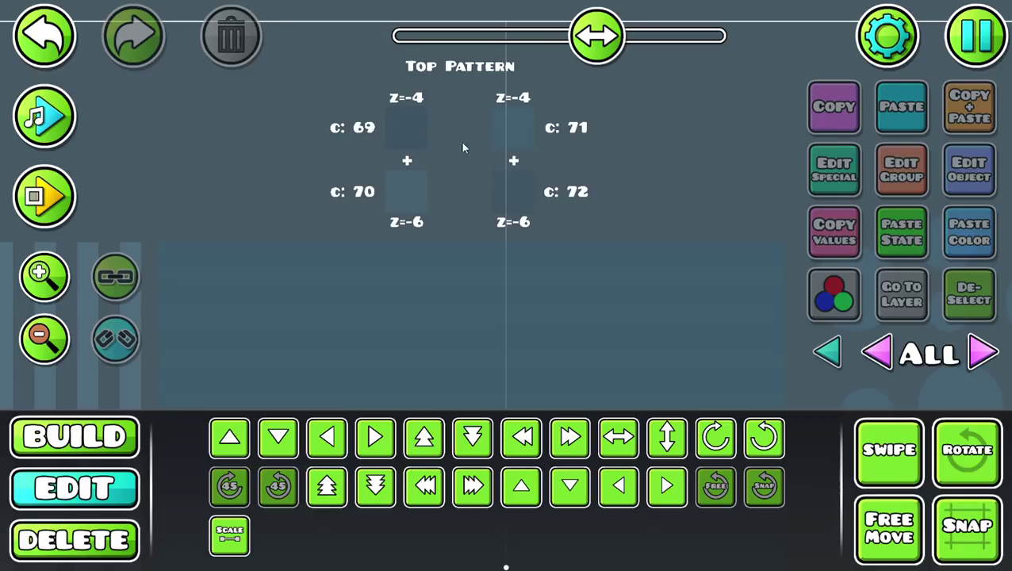
left_click_drag(447, 189, 478, 189)
left_click_drag(464, 98, 313, 232)
left_click_drag(508, 100, 704, 234)
left_click(706, 238)
- Zoom in on the four top blocks and select the c: 69 and c: 70 blocks
left_click_drag(548, 170, 424, 201)
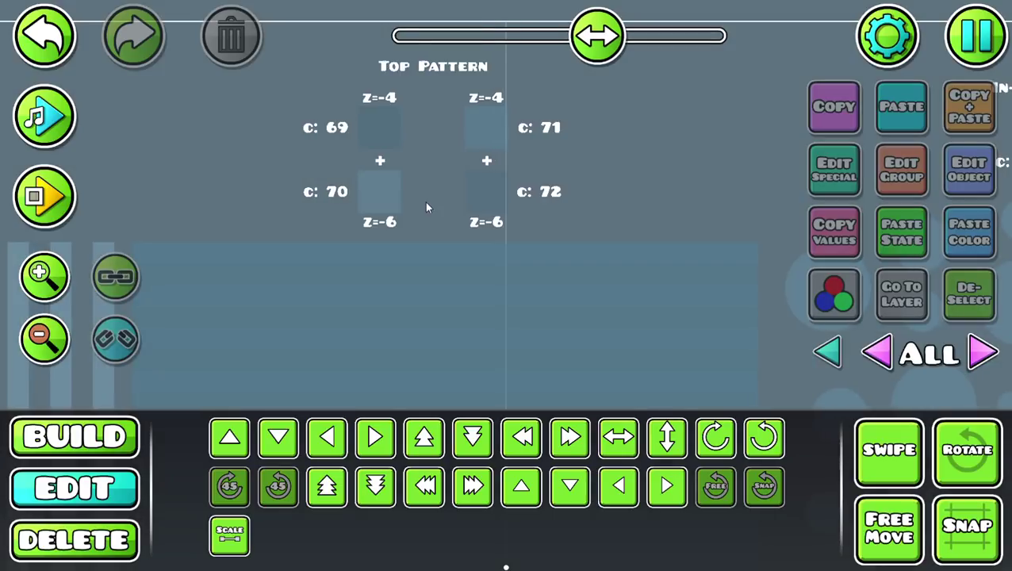
left_click(45, 275)
left_click_drag(455, 82, 404, 168)
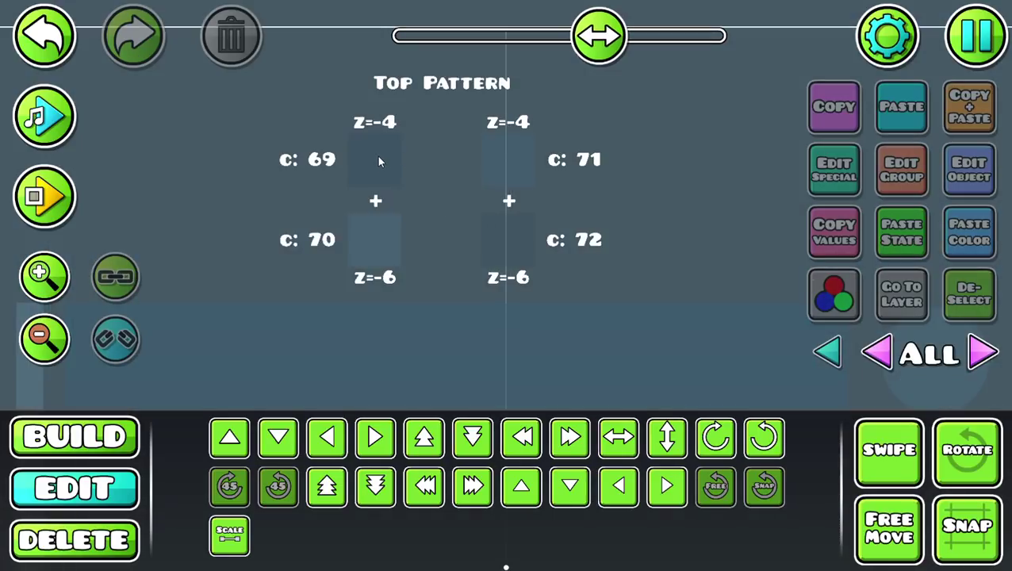
left_click(378, 159)
left_click(371, 240, "shift")
left_click(500, 260)
- Move the c: 69 and c: 71 blocks down one step and c: 72 left beside c: 70
scroll(431, 216, "left", 2)
left_click_drag(415, 157, 566, 151)
key("s")
key("s")
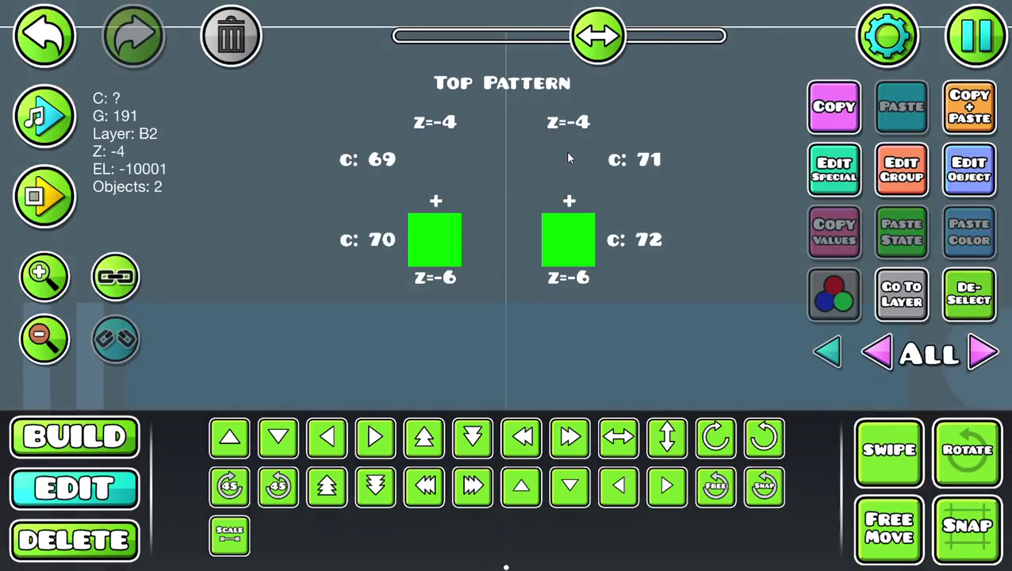
left_click(565, 151)
scroll(594, 158, "right", 2)
scroll(599, 215, "right", 2)
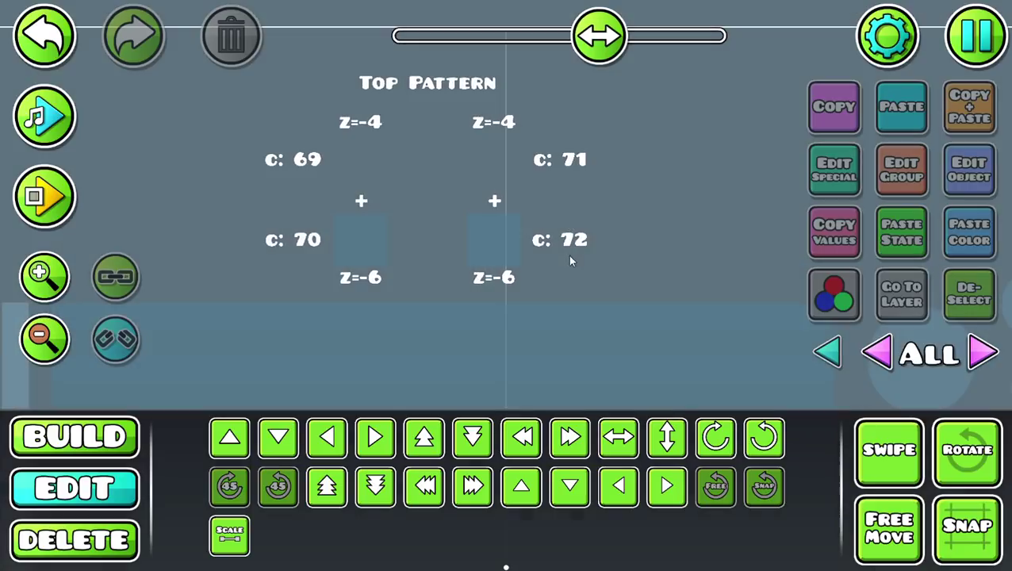
left_click_drag(497, 224, 438, 246)
key("a")
left_click(401, 265)
- Undo both block moves so the blocks return beside their labels
scroll(453, 259, "left", 3)
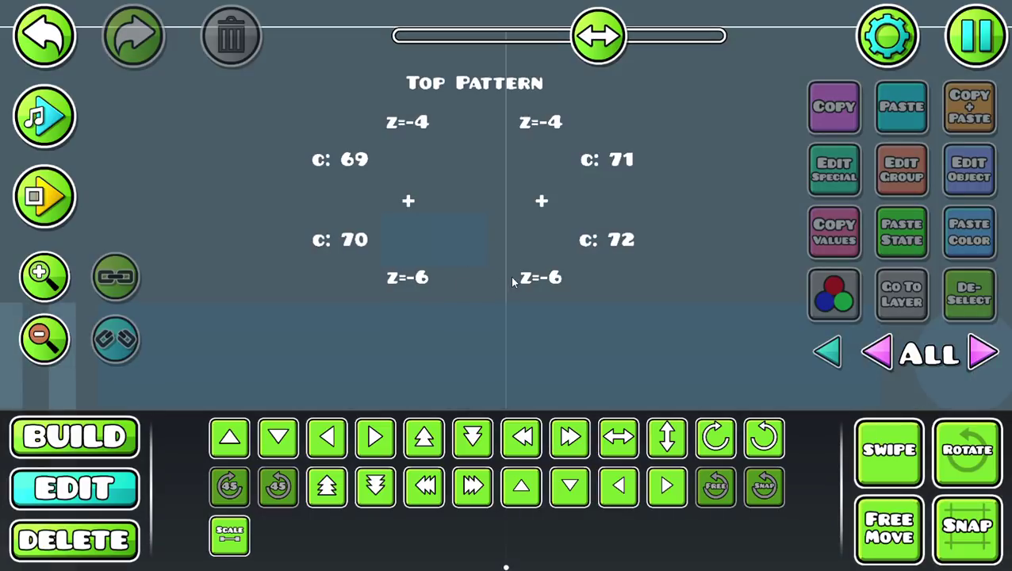
key("ctrl+z")
key("ctrl+z")
key("ctrl+z")
key("ctrl+z")
key("ctrl+z")
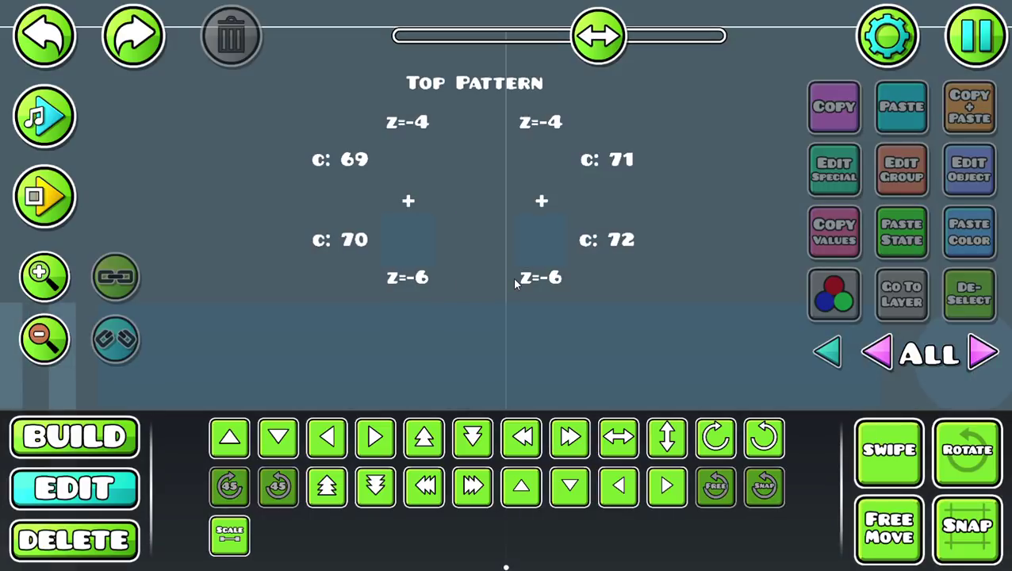
key("ctrl+z")
key("ctrl+z")
key("ctrl+z")
key("ctrl+z")
left_click(513, 277)
- Select the two upper blocks, then the two lower Z -6 blocks, to check them
scroll(400, 232, "right", 4)
scroll(341, 166, "down", 1)
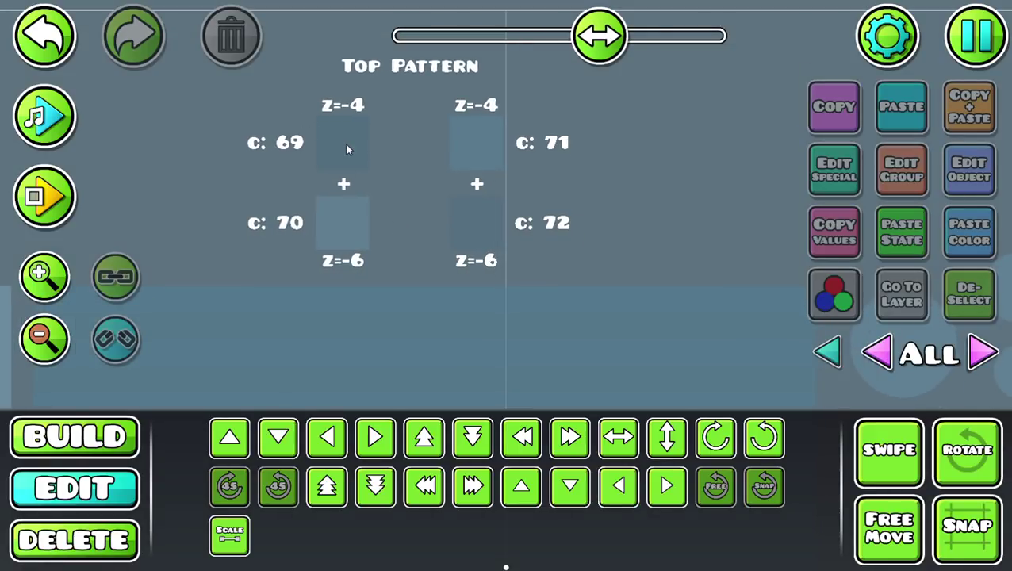
left_click_drag(494, 115, 302, 107)
left_click_drag(353, 213, 477, 246)
left_click(475, 230)
- Reselect the upper Z -4 pair and the lower pair, checking the c: 69 and c: 71 blocks
scroll(365, 173, "right", 2)
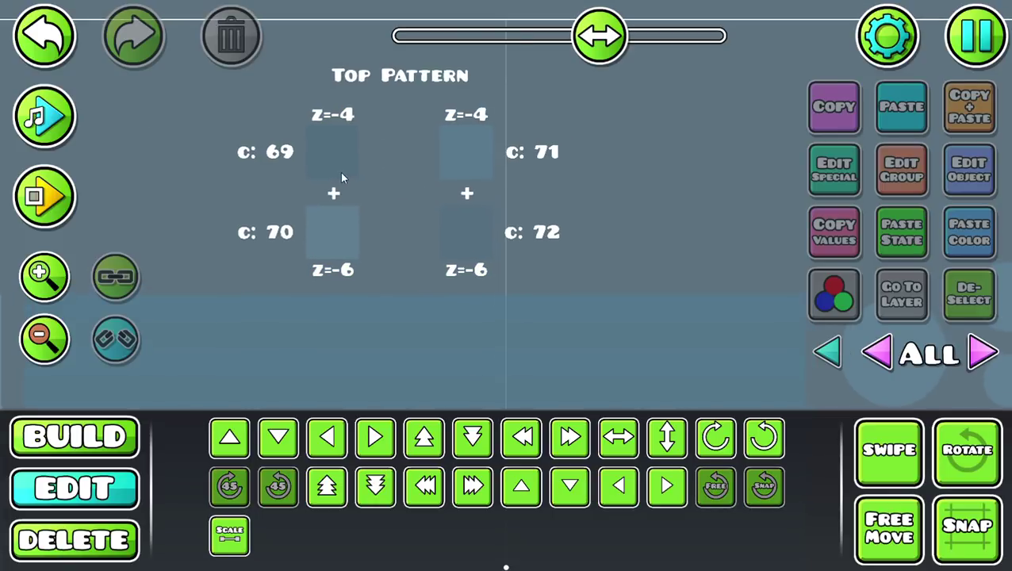
left_click_drag(316, 125, 457, 119)
left_click_drag(455, 232, 271, 280)
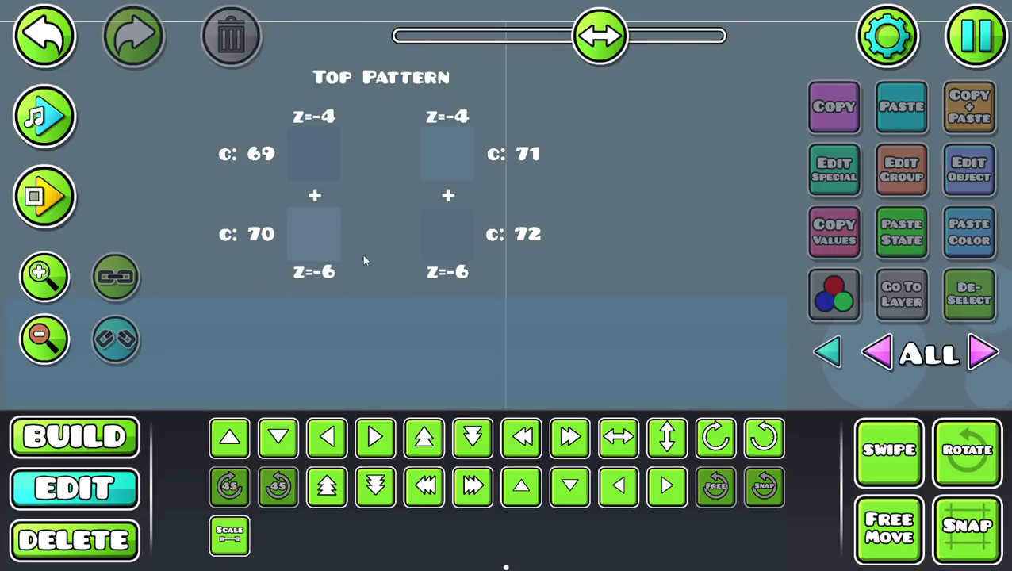
left_click(448, 155)
left_click(312, 157)
left_click(451, 156)
left_click(516, 242)
scroll(516, 241, "down", 3)
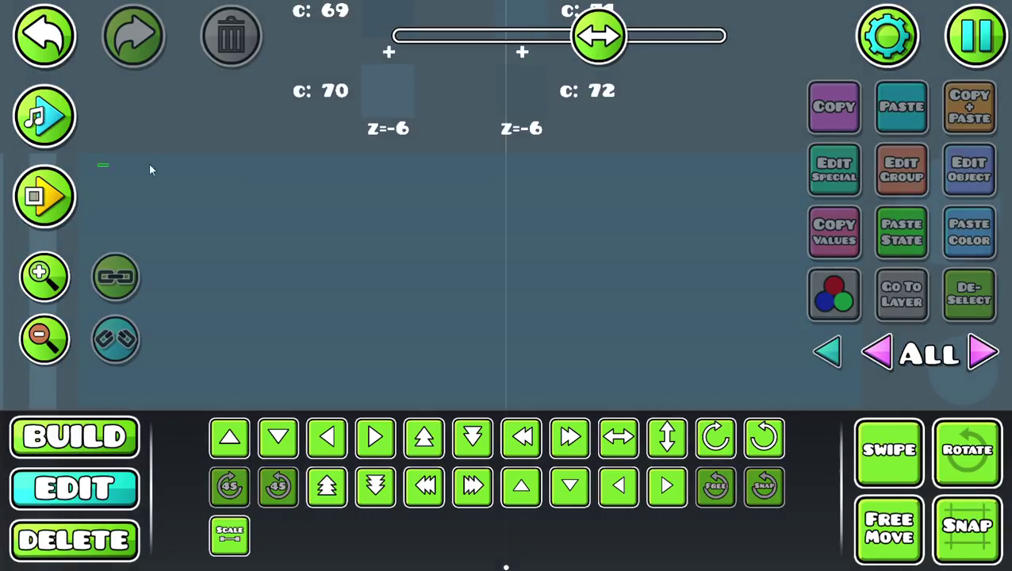
- Zoom out and swipe-select the c: 69 and c: 71 upper blocks, dragging them right
left_click_drag(151, 169, 753, 157)
left_click(158, 301)
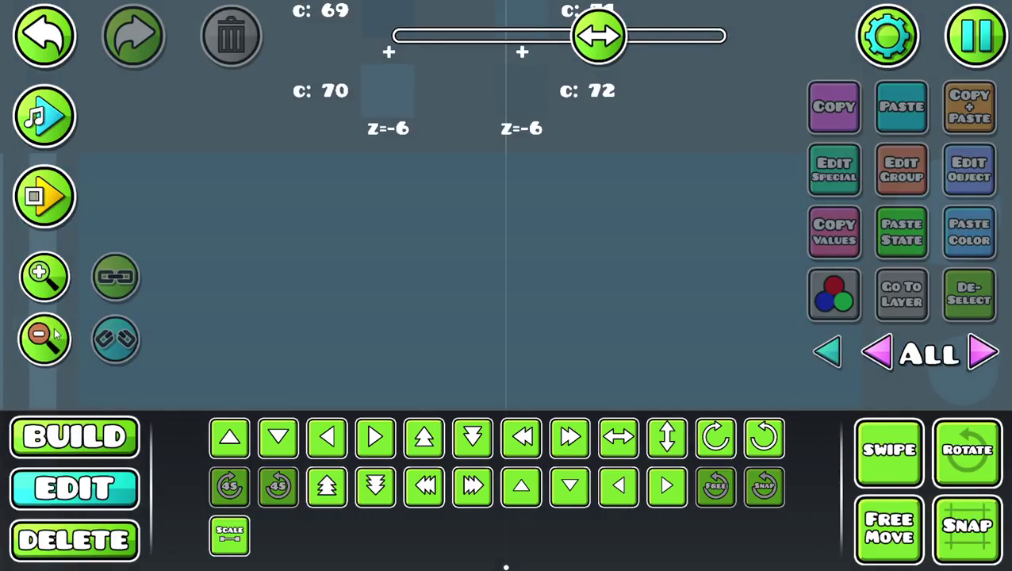
left_click(49, 336)
scroll(476, 75, "up", 2)
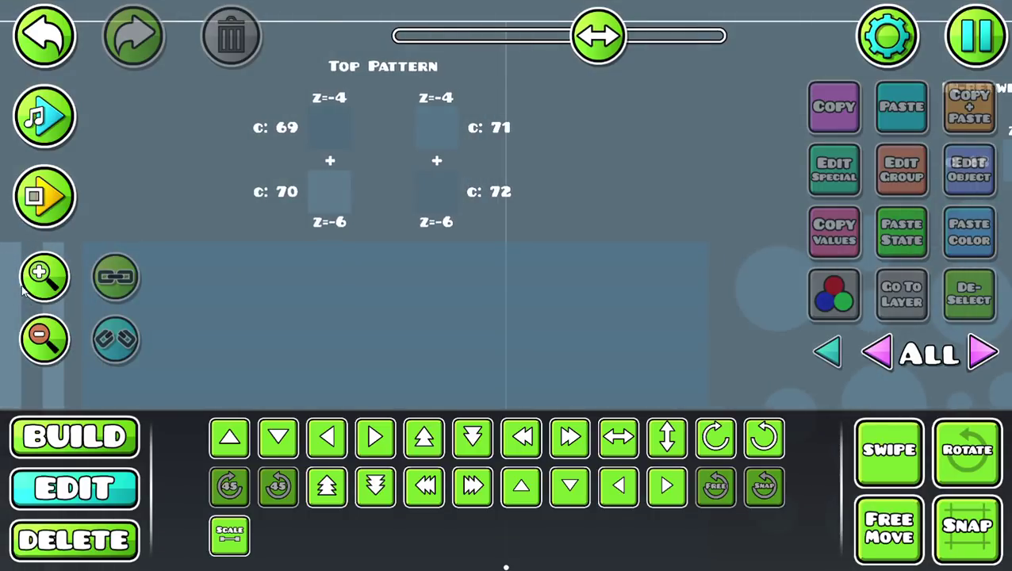
scroll(428, 113, "up", 2)
scroll(323, 213, "up", 2)
left_click_drag(260, 187, 415, 186)
- Shift the Top Pattern blocks into a 2×2 square, then pan right to the red c: 68 circles
left_click(502, 174)
left_click(415, 165)
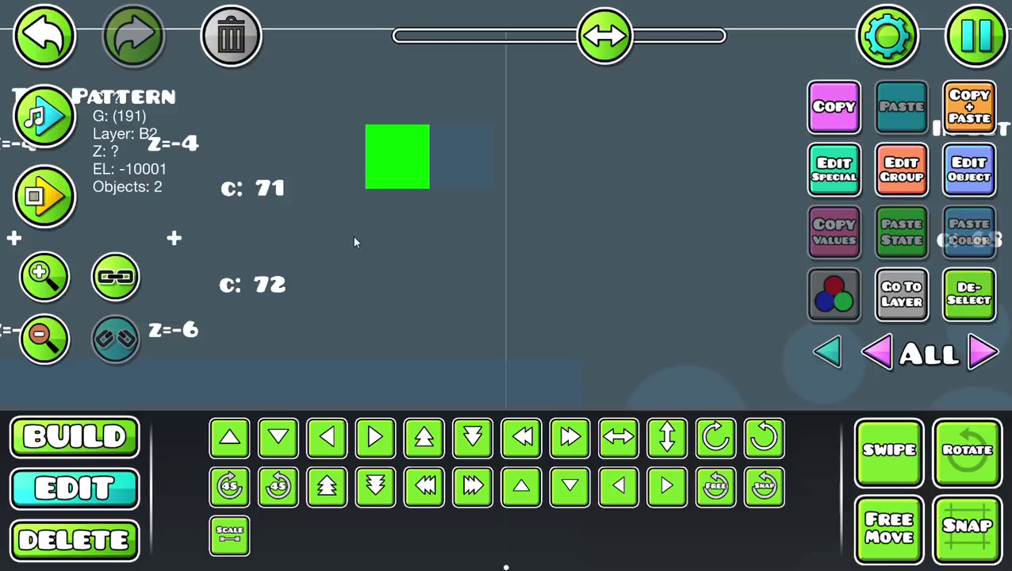
left_click(433, 166)
left_click_drag(457, 259, 421, 193)
left_click(350, 161)
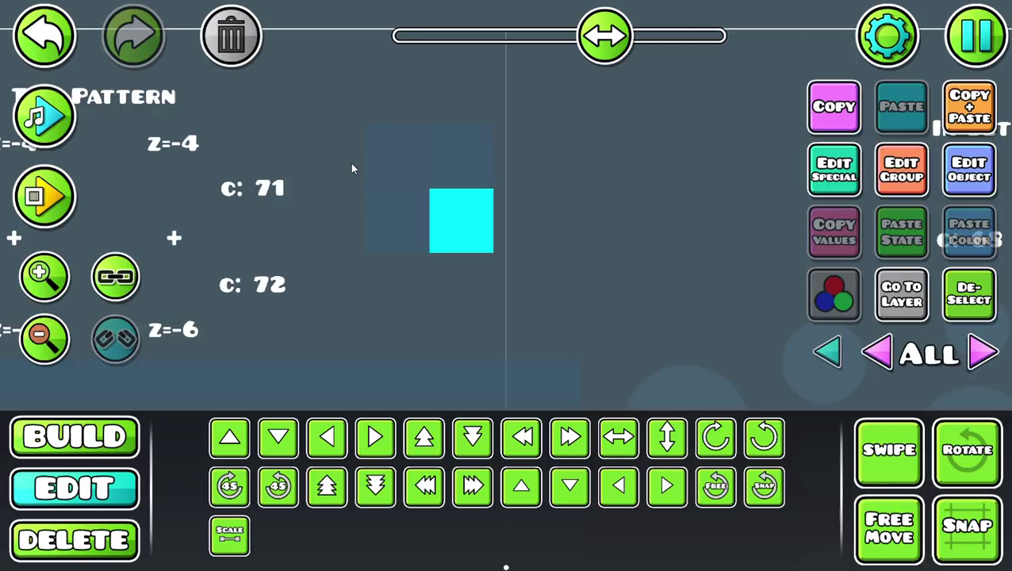
left_click(371, 227)
left_click_drag(371, 227, 466, 230)
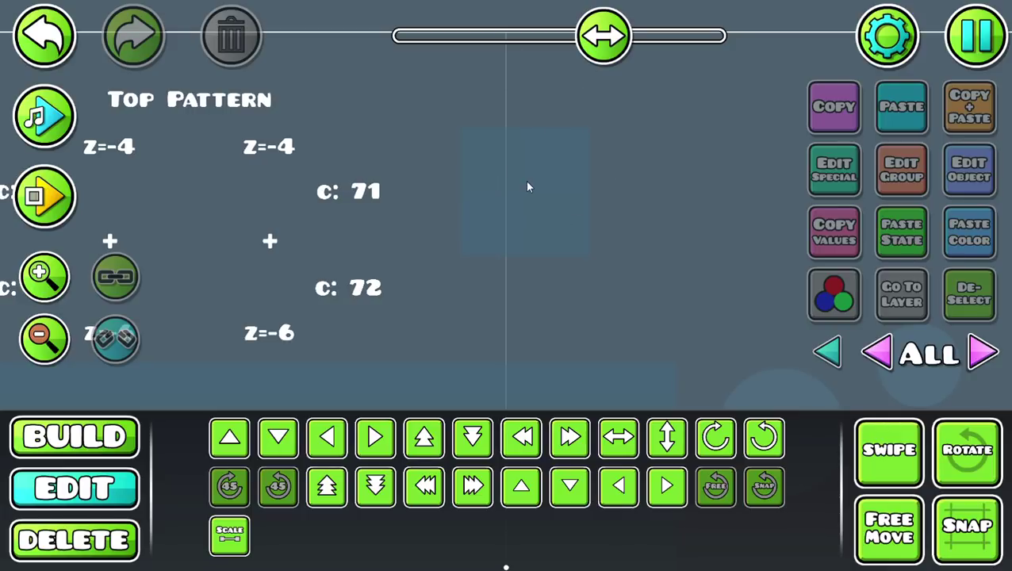
left_click_drag(655, 221, 246, 197)
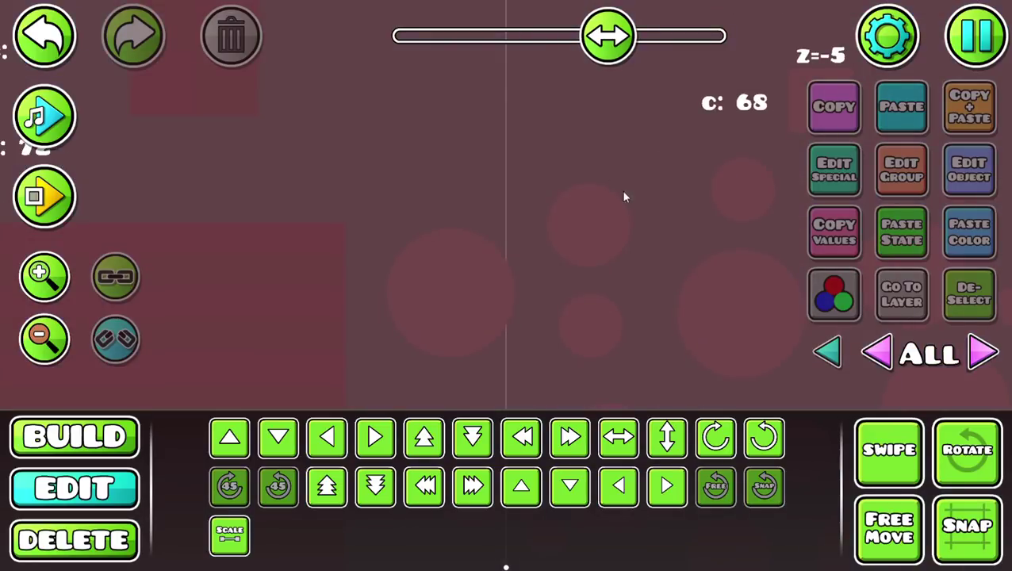
- Select and release the circle over the square, then step back through the latest edits
left_click(589, 226)
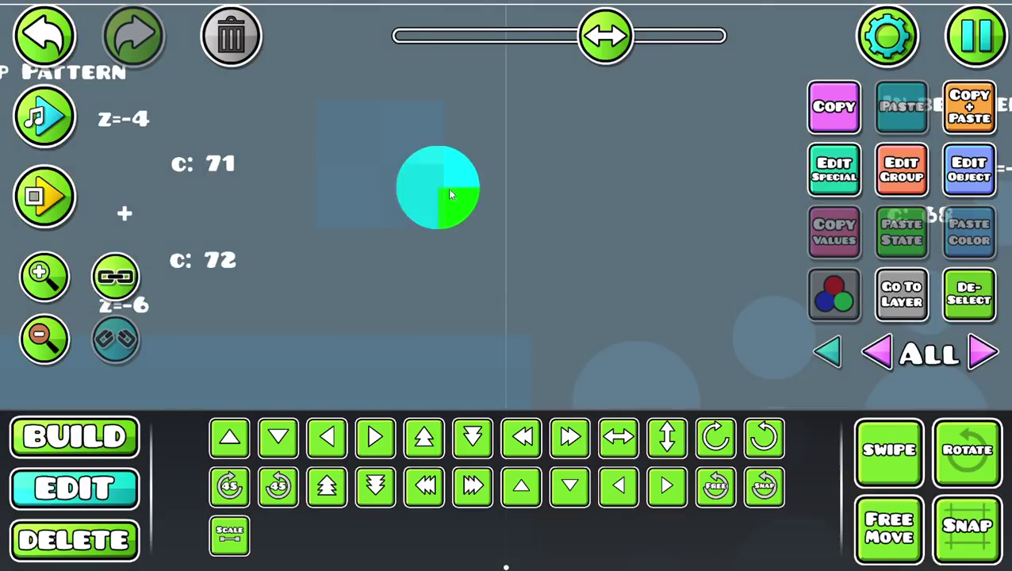
left_click(464, 196)
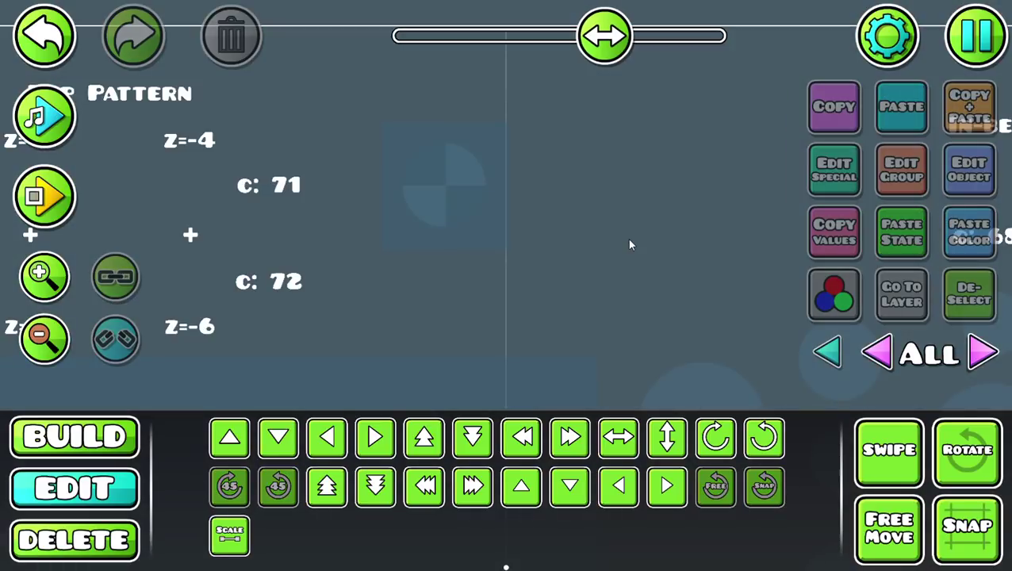
key("ctrl+z")
key("ctrl+shift+z")
- Undo the block moves eight times until the blocks sit separately beside their labels
left_click(49, 47)
left_click(50, 48)
left_click(49, 47)
left_click(49, 48)
left_click(49, 48)
left_click(49, 47)
left_click(49, 47)
left_click(49, 47)
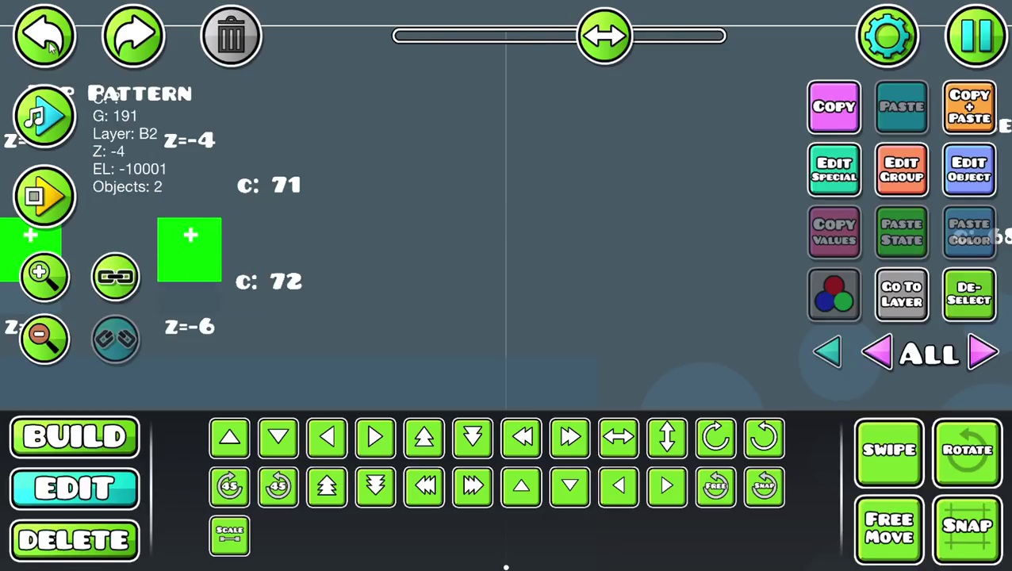
left_click(49, 48)
left_click(274, 196)
left_click_drag(274, 196, 448, 119)
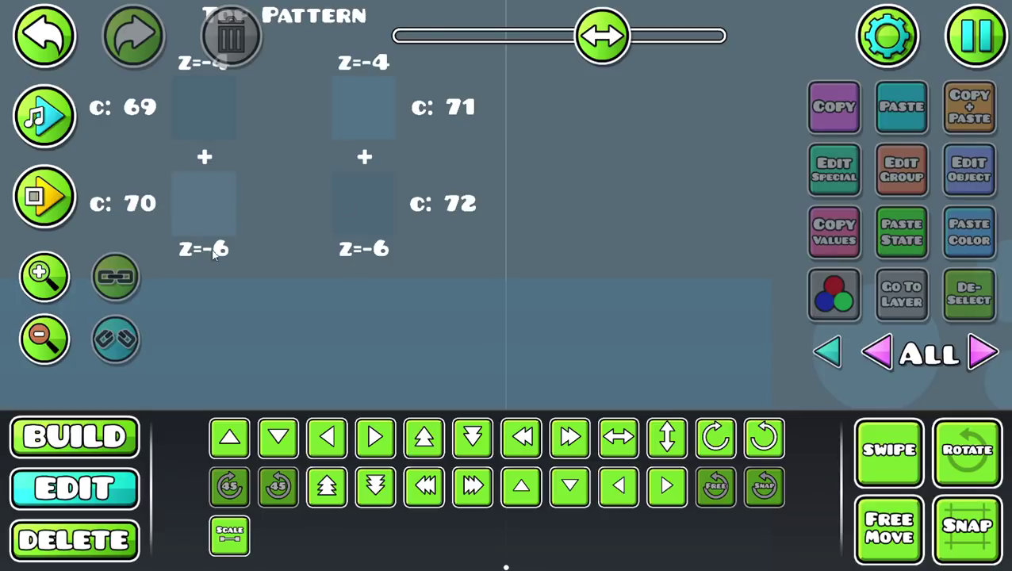
- Zoom out and select, then release, the large blue block
left_click(61, 336)
scroll(266, 192, "down", 1)
left_click_drag(158, 117, 780, 524)
left_click(698, 280)
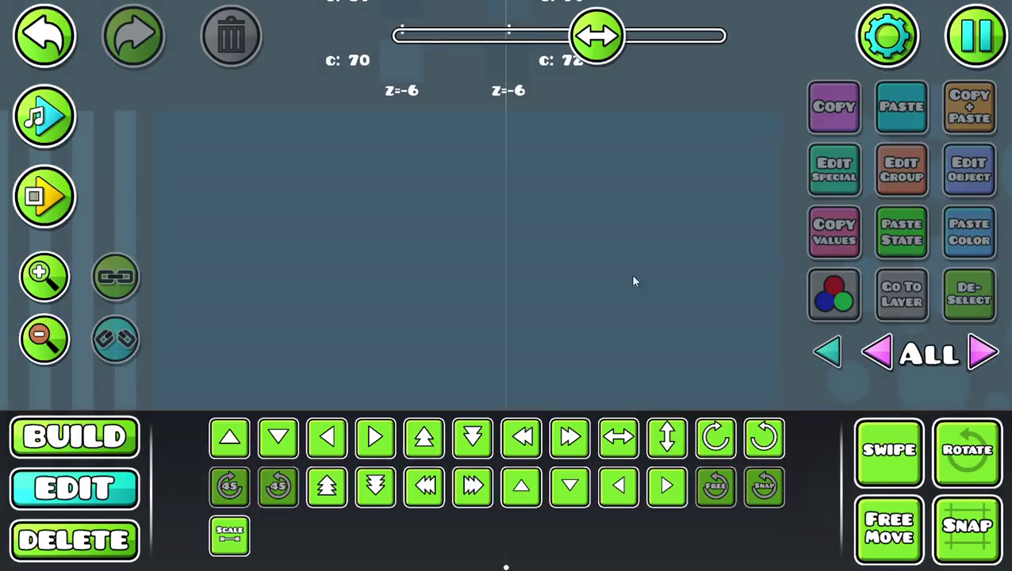
- Select all the circle objects and move them four big steps left
scroll(620, 185, "right", 3)
scroll(457, 267, "down", 2)
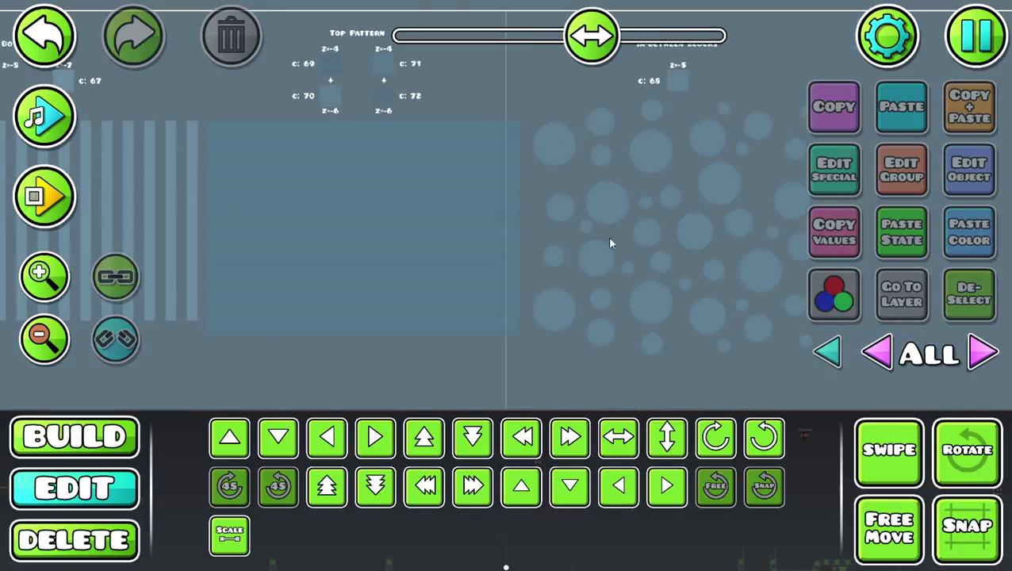
left_click_drag(403, 104, 734, 362)
scroll(734, 362, "left", 4)
left_click(426, 487)
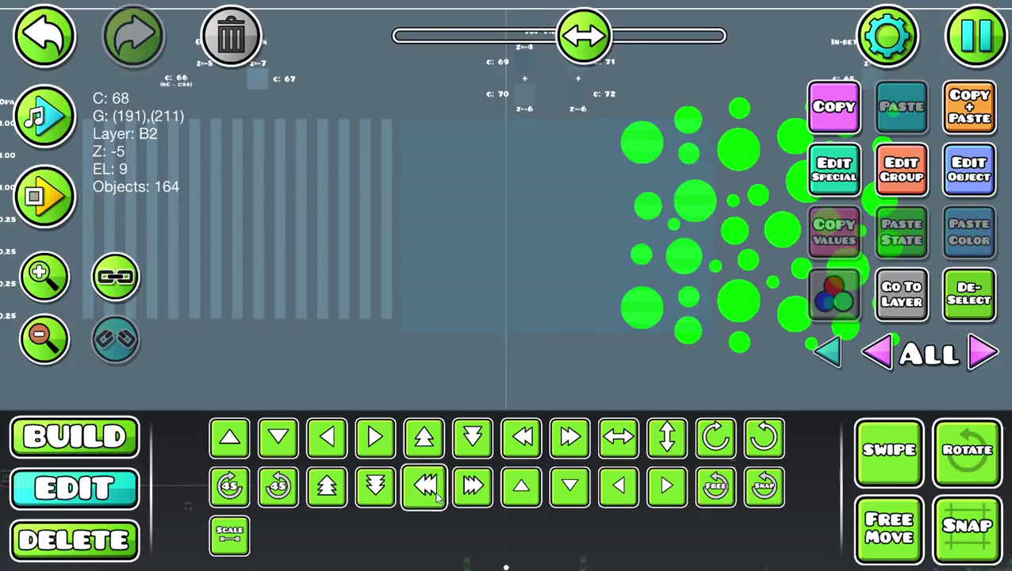
left_click(427, 487)
left_click(427, 487)
left_click(426, 487)
left_click(426, 487)
left_click(599, 355)
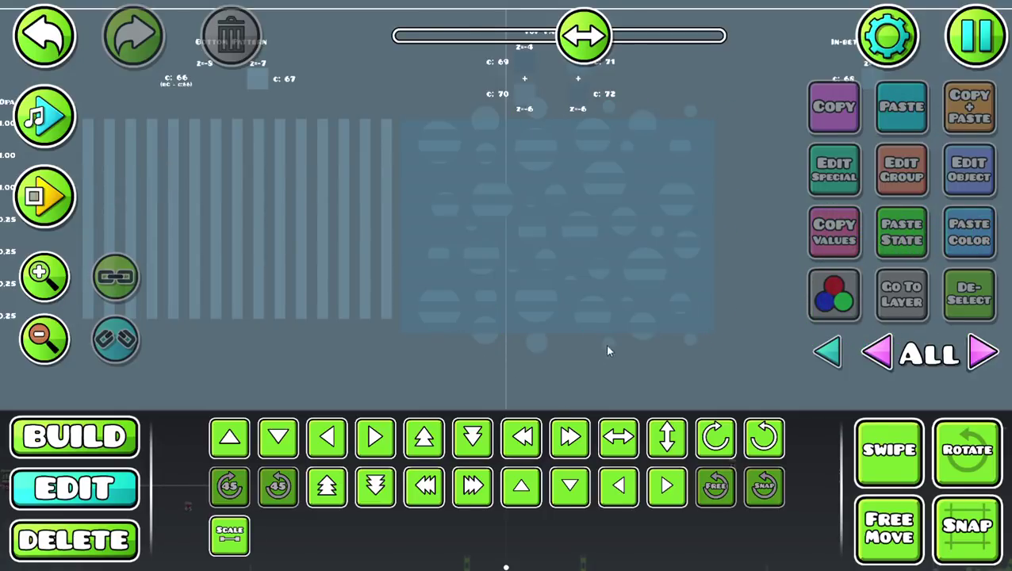
- Reselect all 164 circles and shift them right, just past the large square block
scroll(464, 368, "right", 2)
left_click(45, 274)
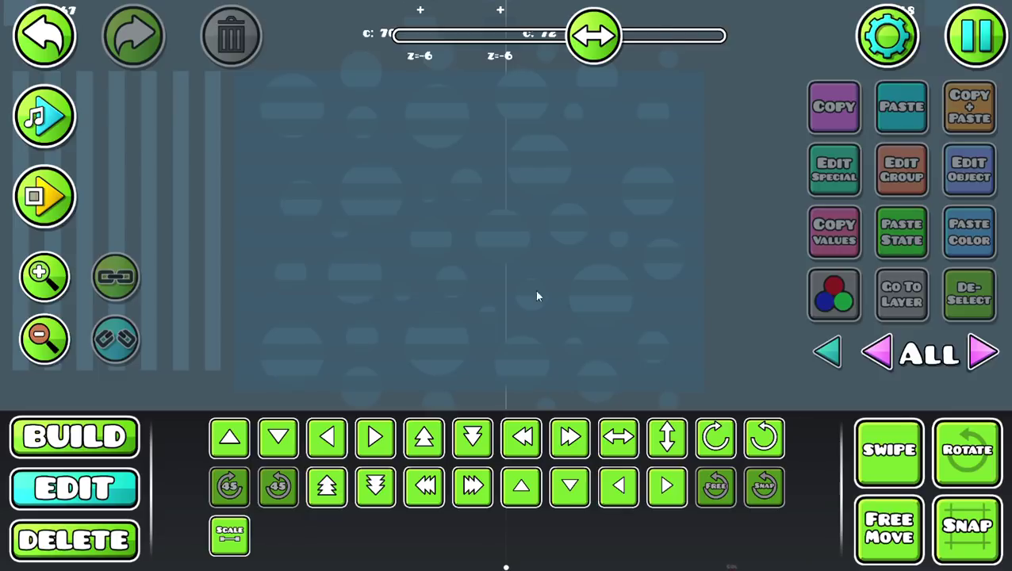
left_click_drag(449, 295, 686, 105)
key("shift+d")
key("shift+d")
key("shift+d")
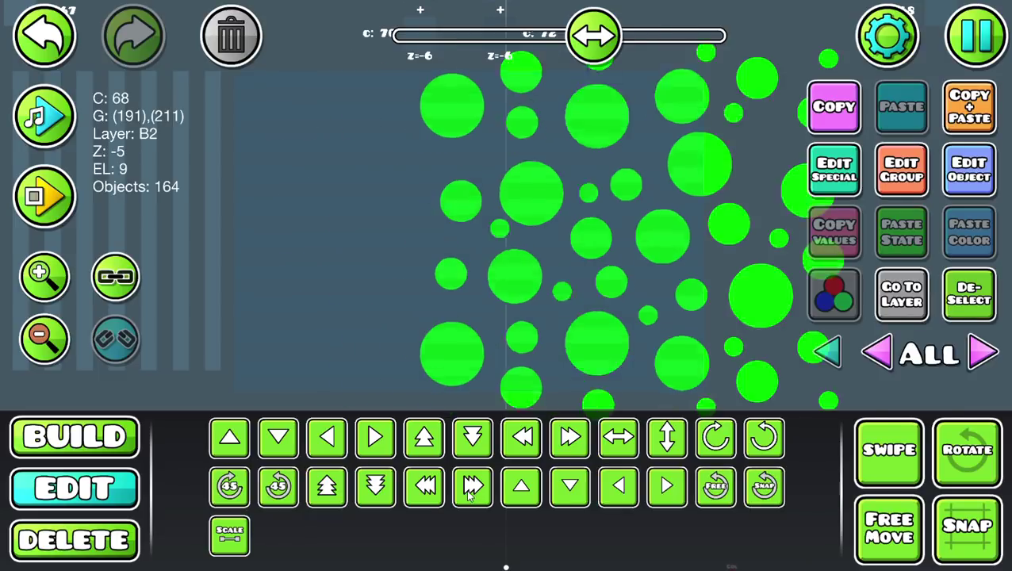
left_click(670, 140)
- Move the large block two big steps left onto the striped Bottom Pattern
left_click_drag(676, 137, 249, 445)
scroll(359, 342, "left", 4)
scroll(359, 341, "up", 1)
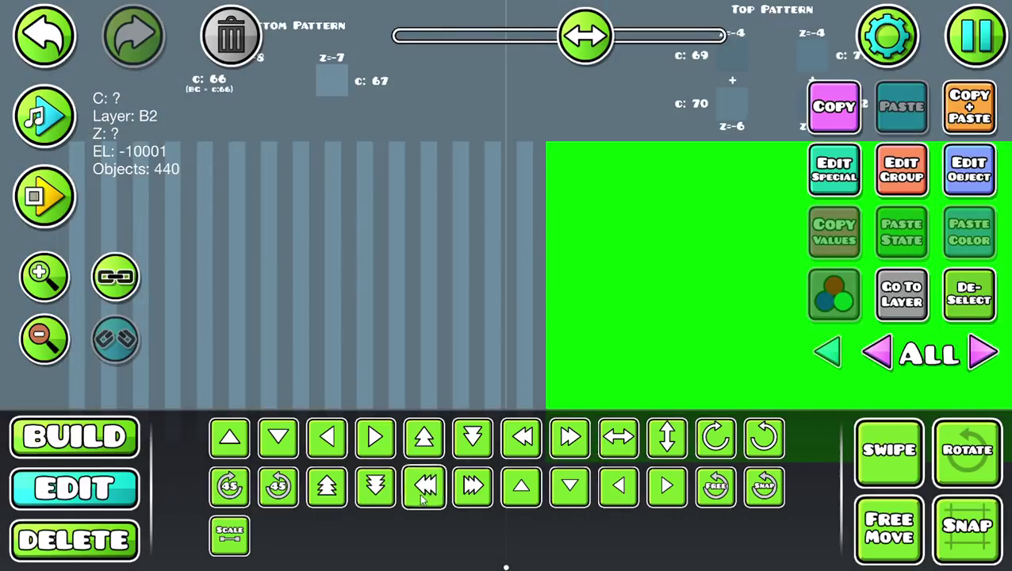
left_click(425, 486)
left_click(425, 486)
left_click(425, 485)
left_click(425, 485)
left_click(426, 485)
left_click(425, 486)
left_click(594, 364)
- Swipe-select the colour 68 circle pattern
scroll(692, 288, "left", 2)
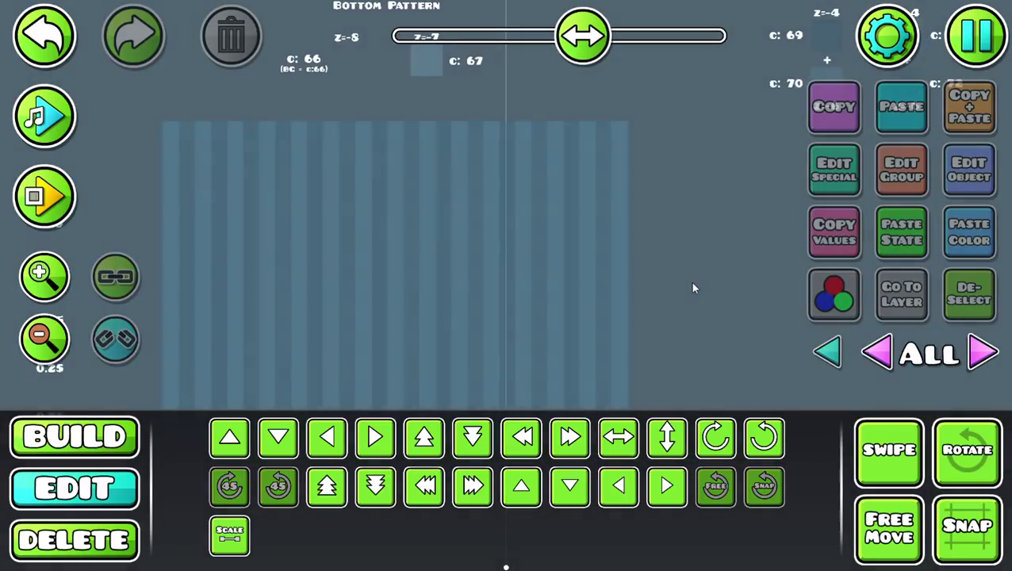
scroll(594, 199, "right", 6)
scroll(370, 142, "up", 1)
left_click_drag(351, 110, 896, 416)
scroll(659, 288, "left", 6)
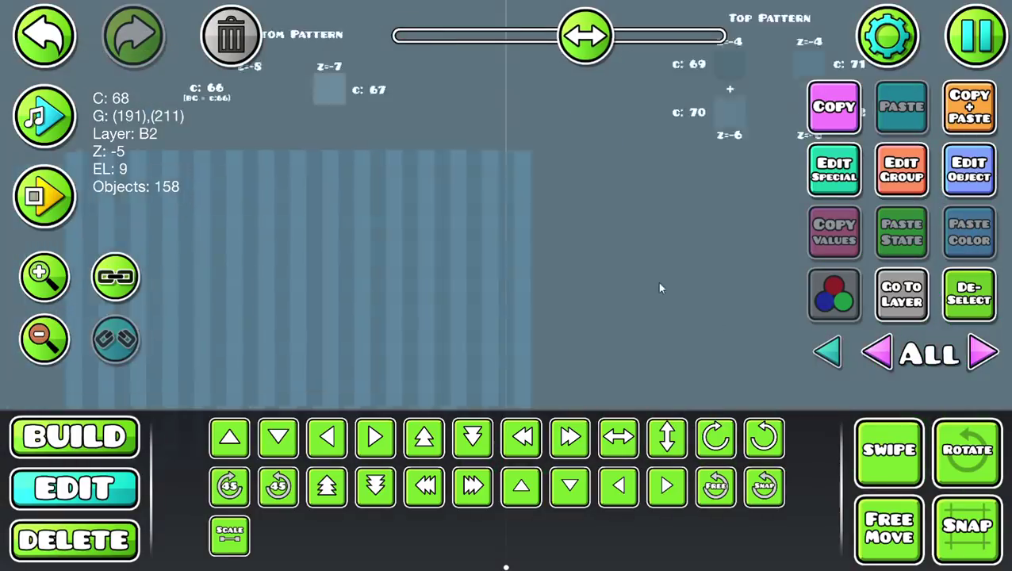